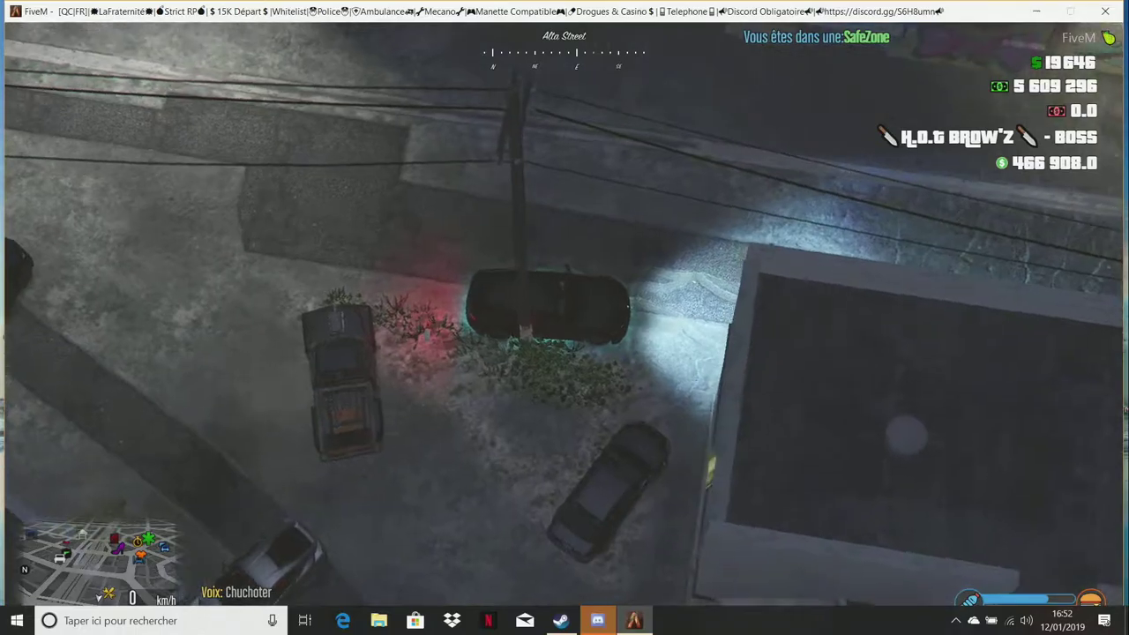
key(w)
key(w)
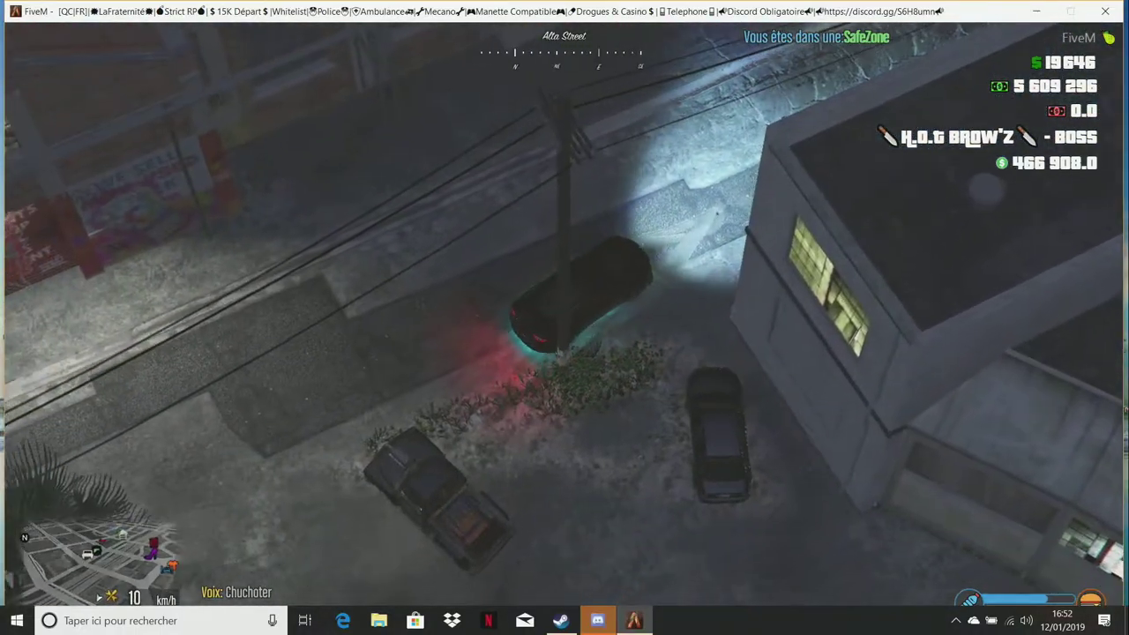
key(v)
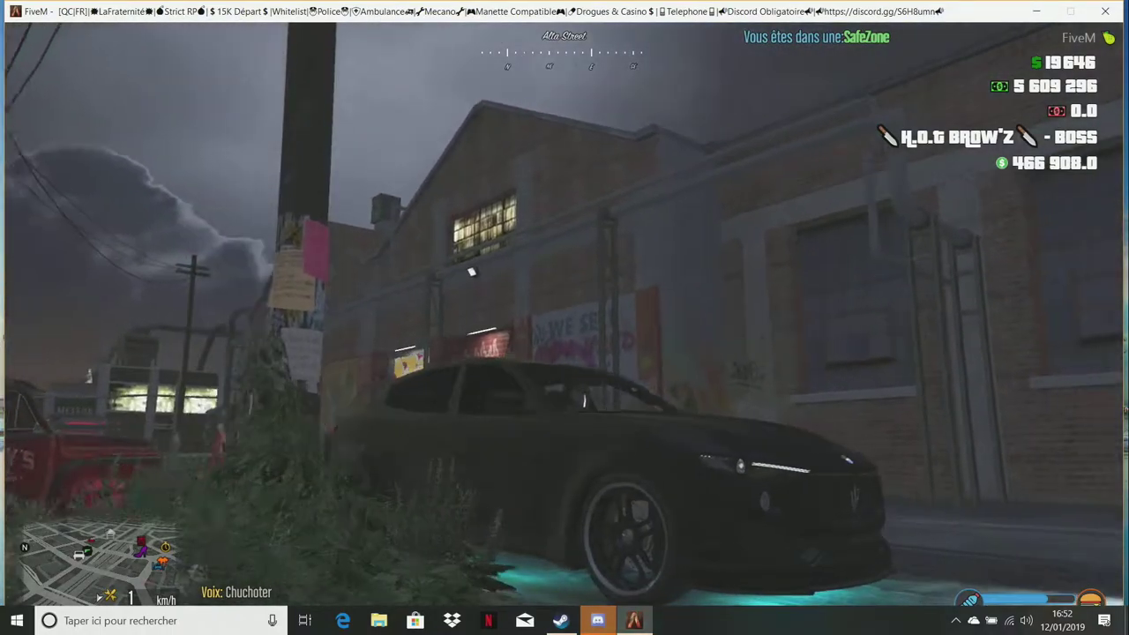
key(v)
key(v)
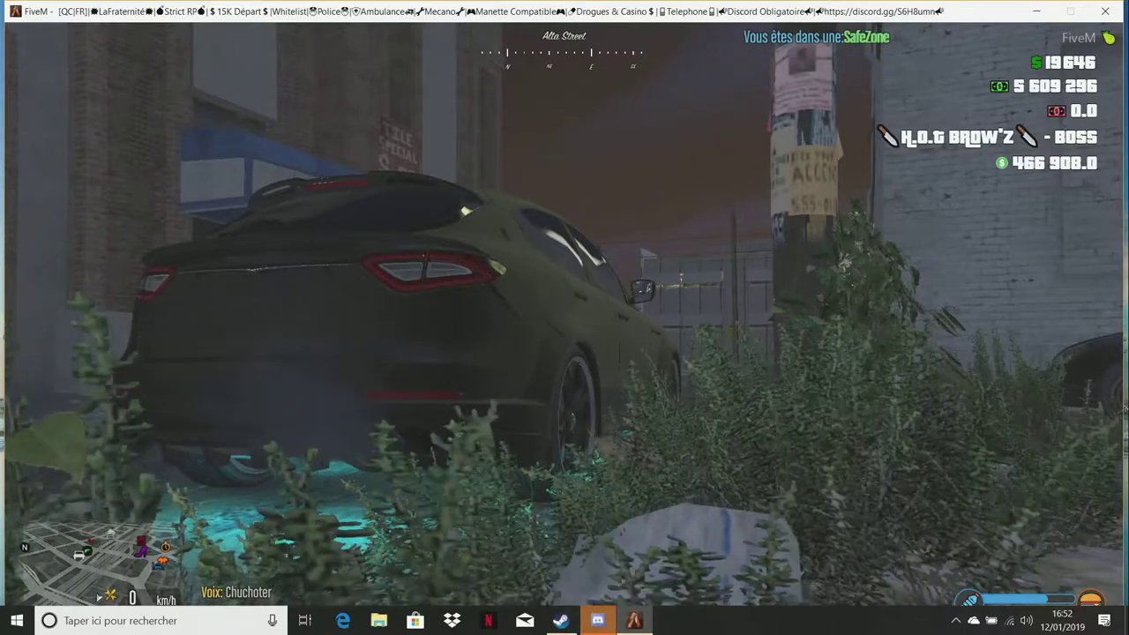
key(v)
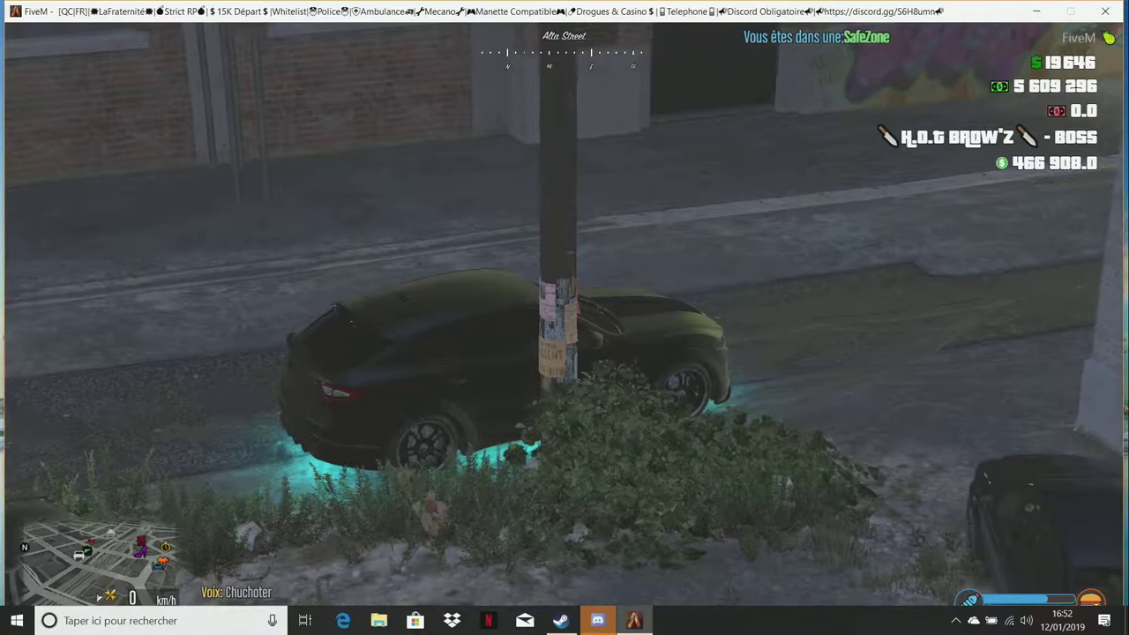
key(v)
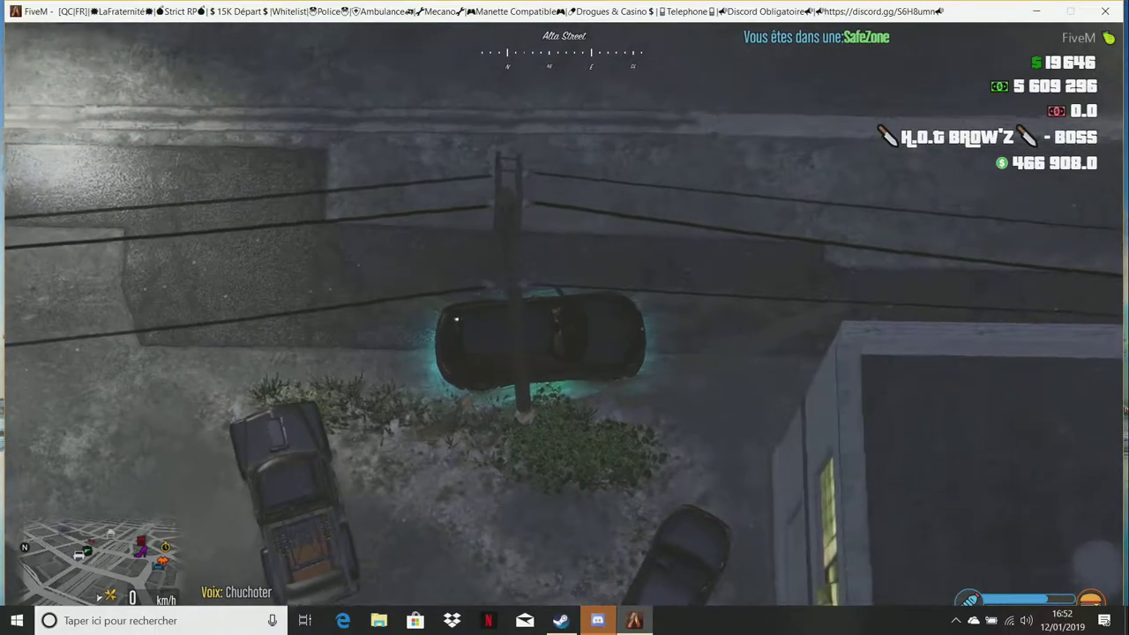
key(v)
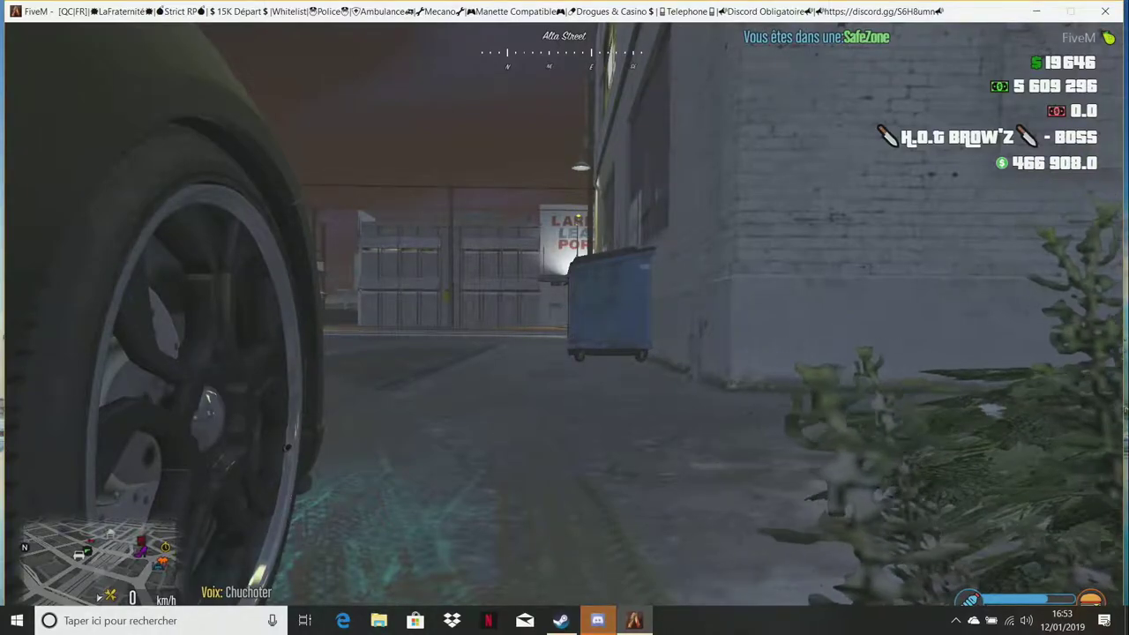
key(v)
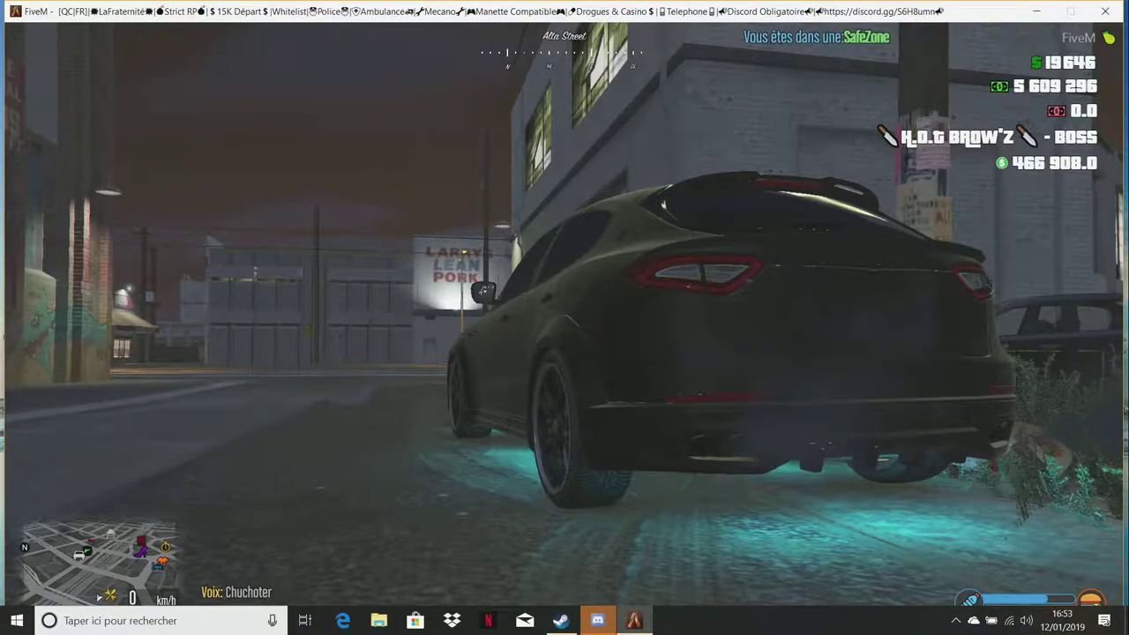
drag(564, 317, 794, 265)
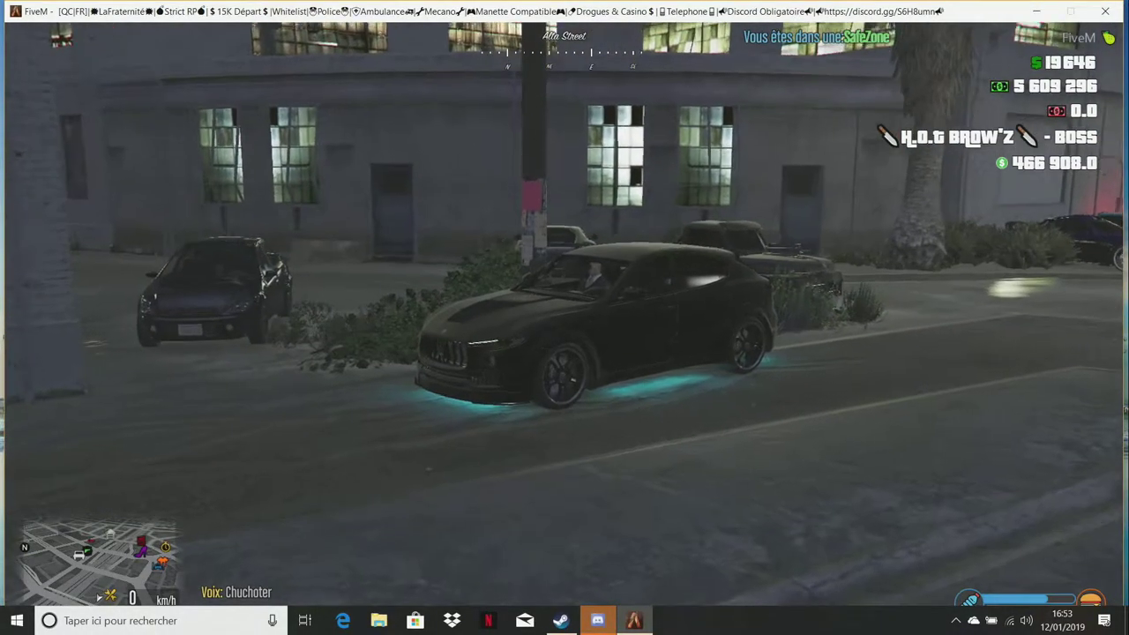